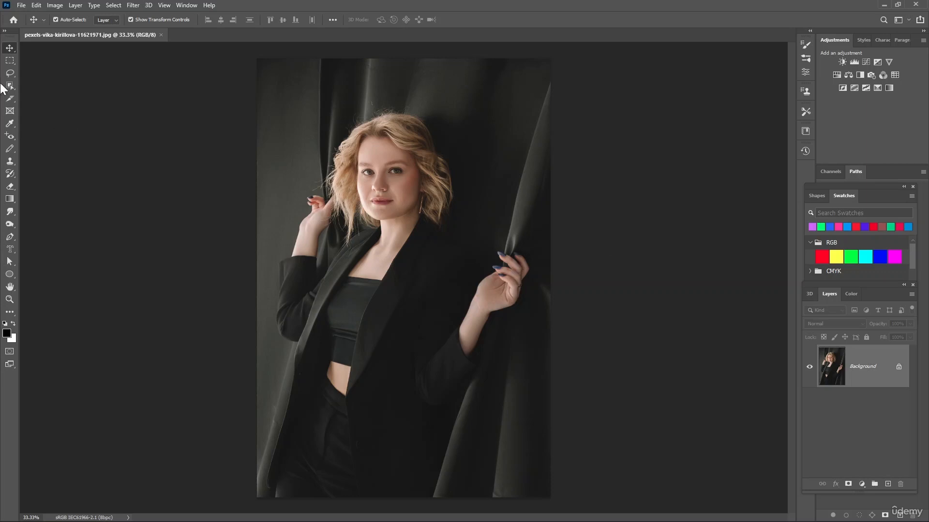
click(22, 5)
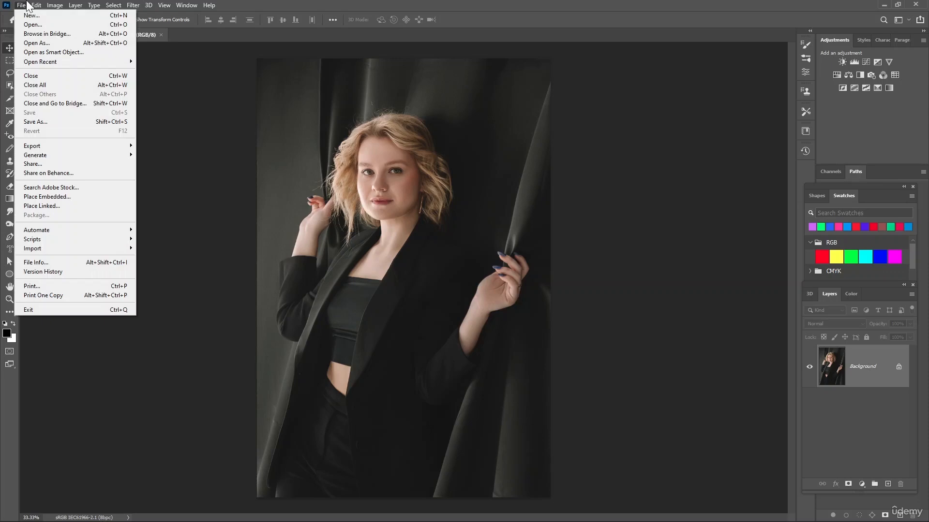
click(36, 5)
mouse_move(21, 5)
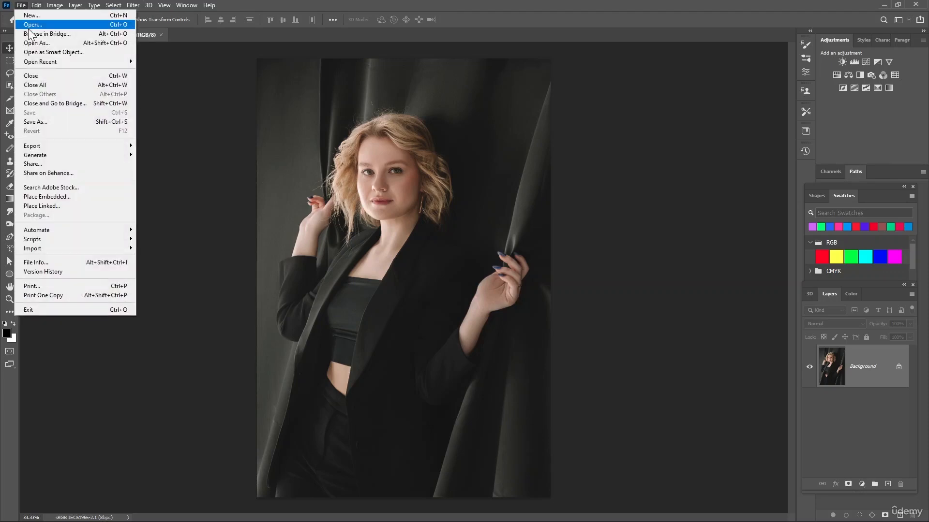
click(28, 27)
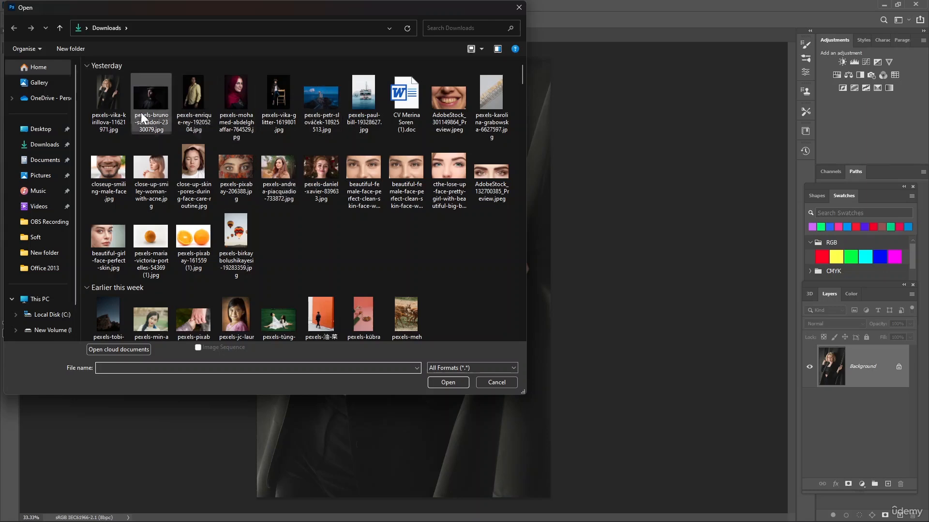
drag(286, 7, 74, 98)
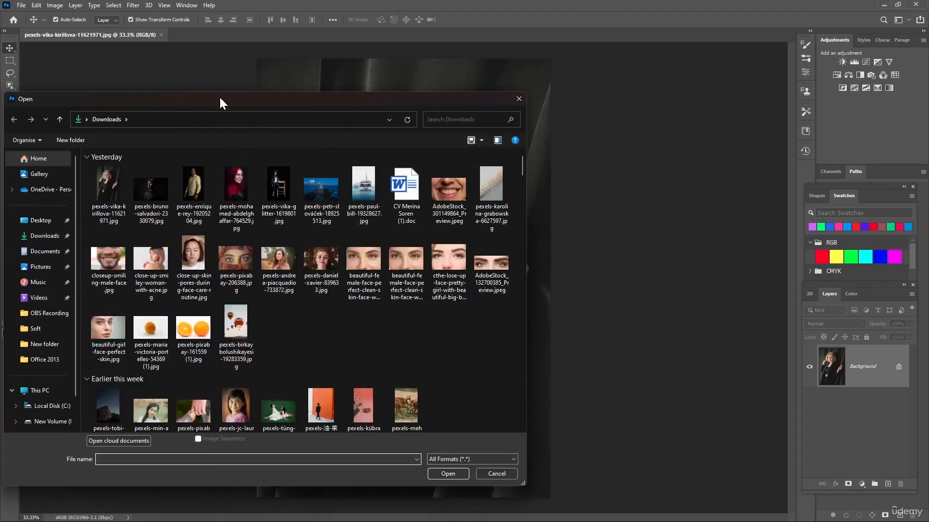
drag(228, 99, 251, 71)
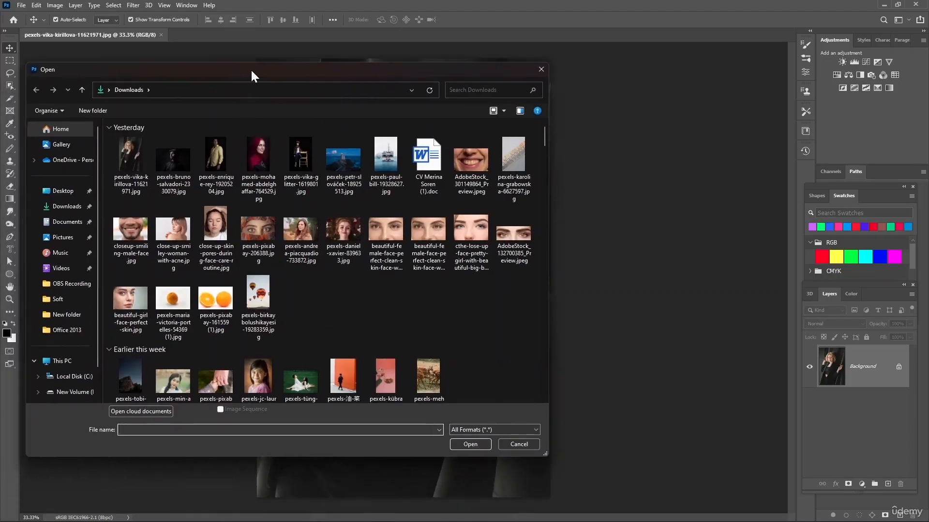
click(540, 69)
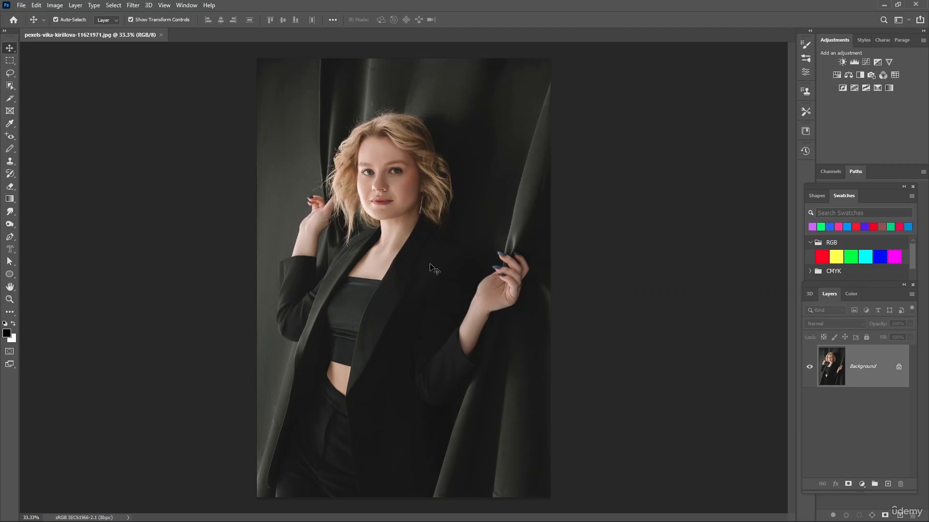
Select the woman with Select Subject, create a new layer group and mask it with that selection
click(112, 5)
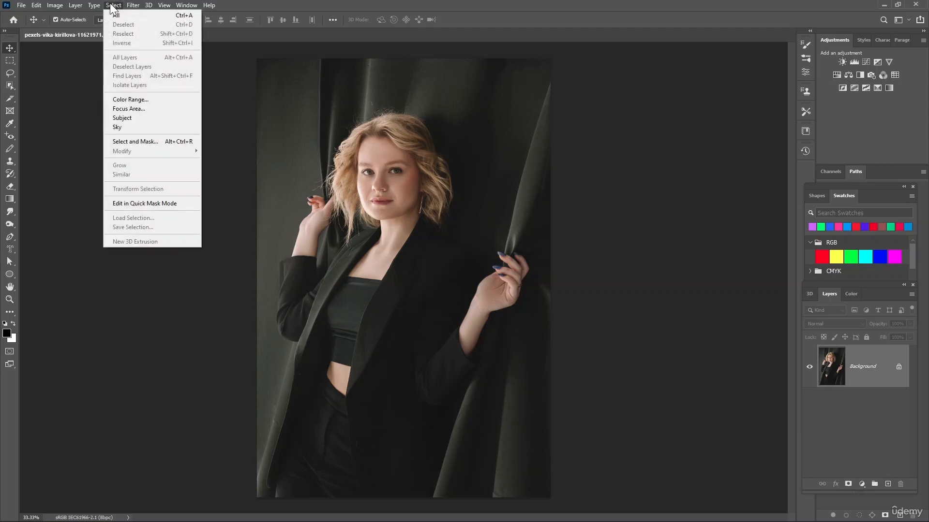
click(134, 118)
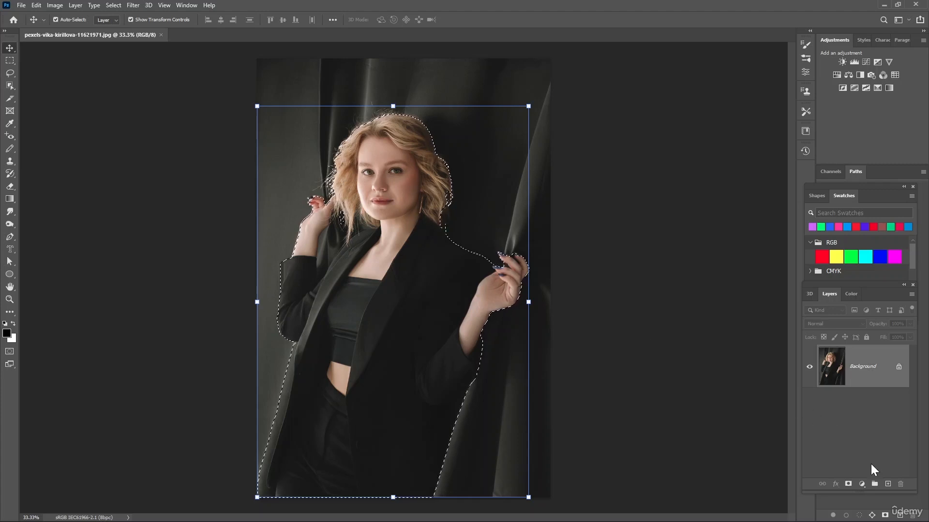
click(873, 484)
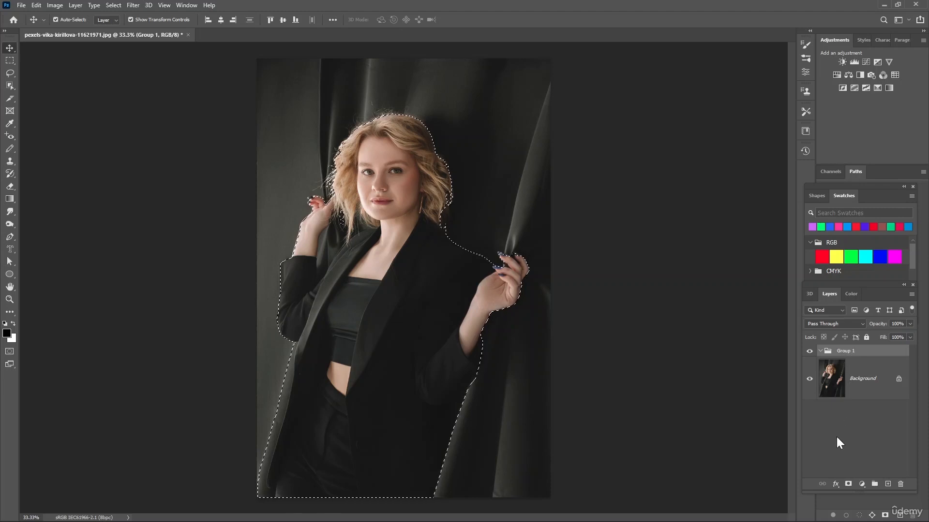
click(848, 484)
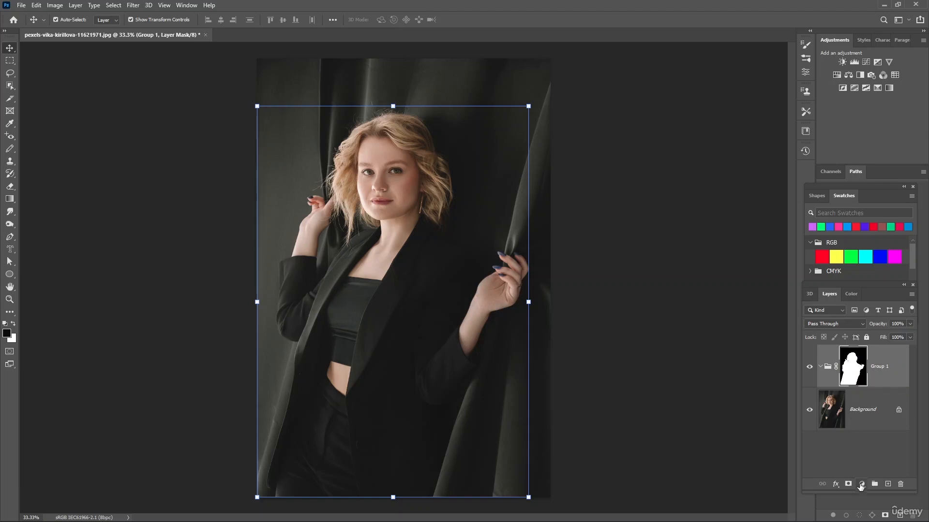
Add a Black & White adjustment layer with the Default preset and a Gradient Map layer above it inside the masked group
click(861, 485)
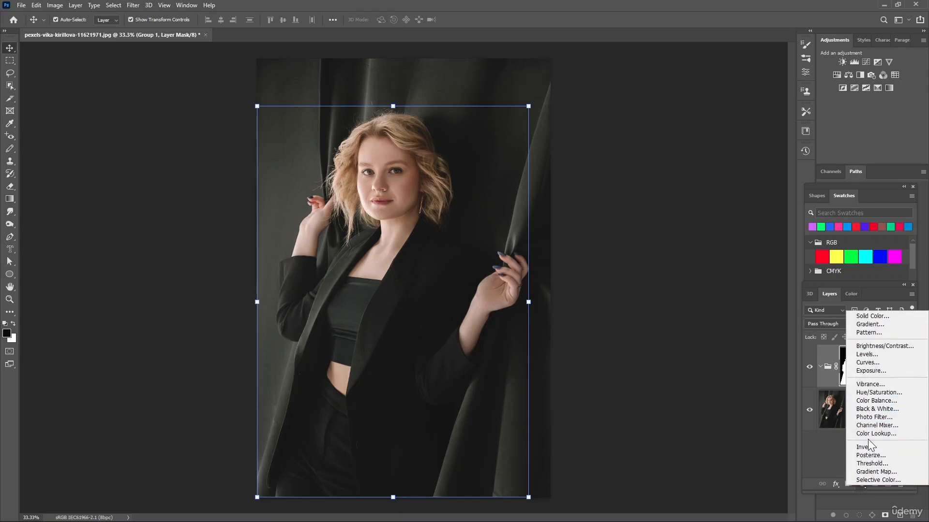
click(871, 409)
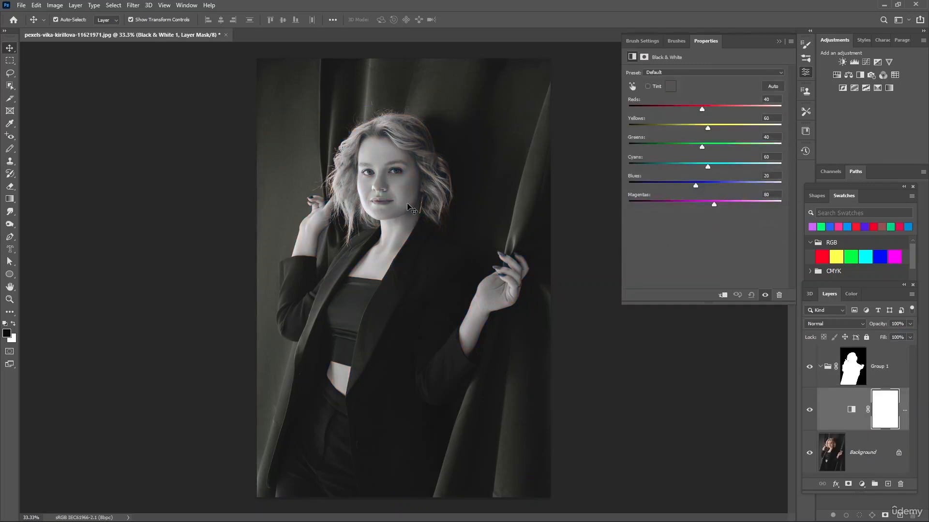
click(862, 485)
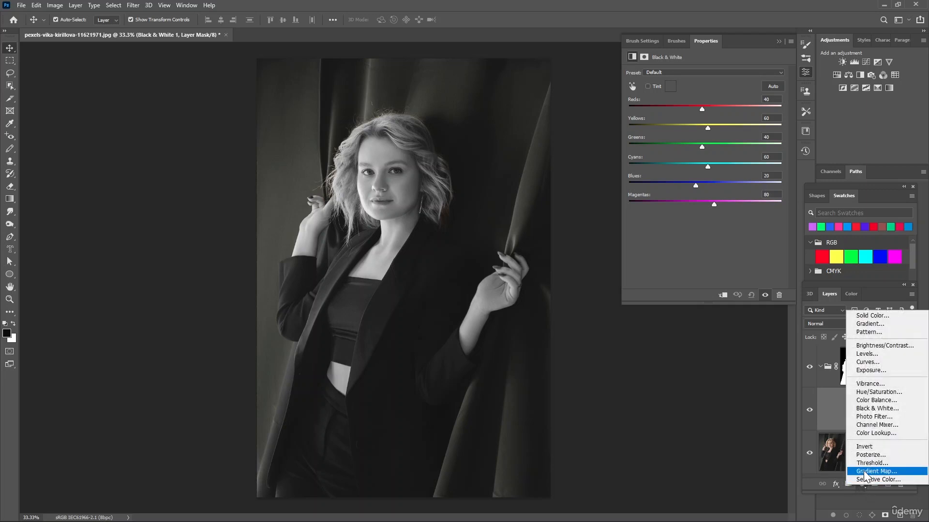
click(864, 472)
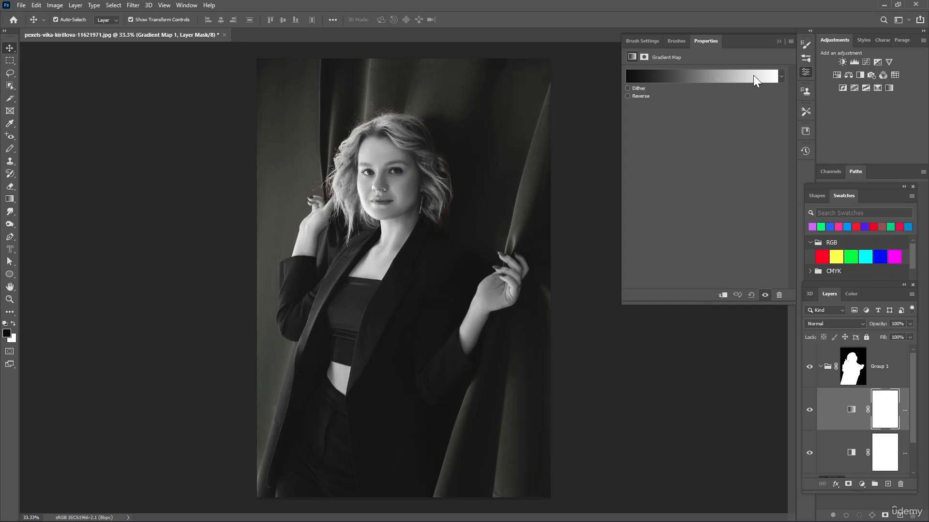
Set the gradient map's white color stop to blue 3399ff and the layer's blend mode to Hard Light
click(724, 77)
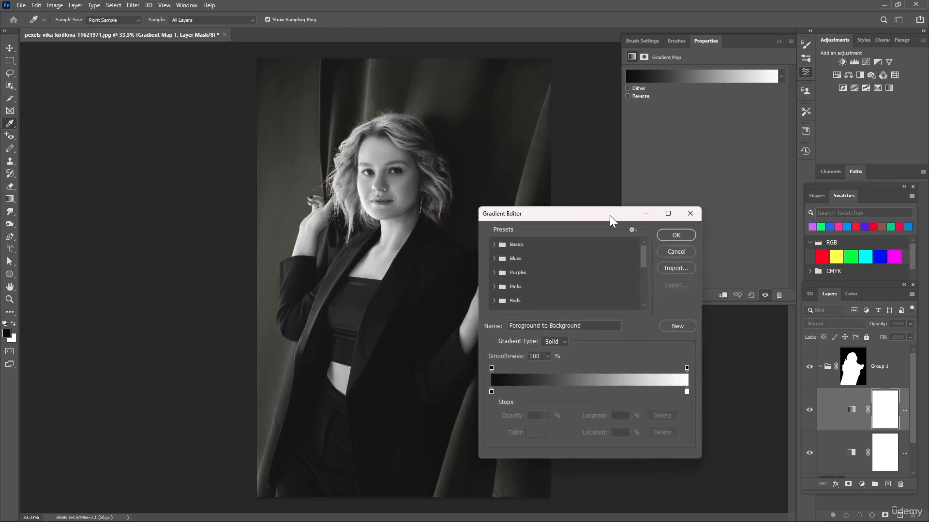
drag(610, 216, 594, 196)
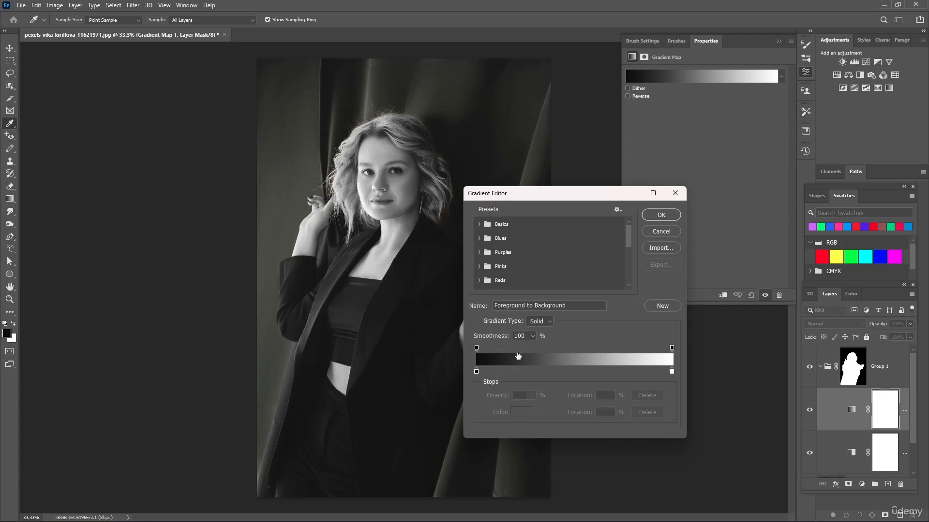
double_click(671, 371)
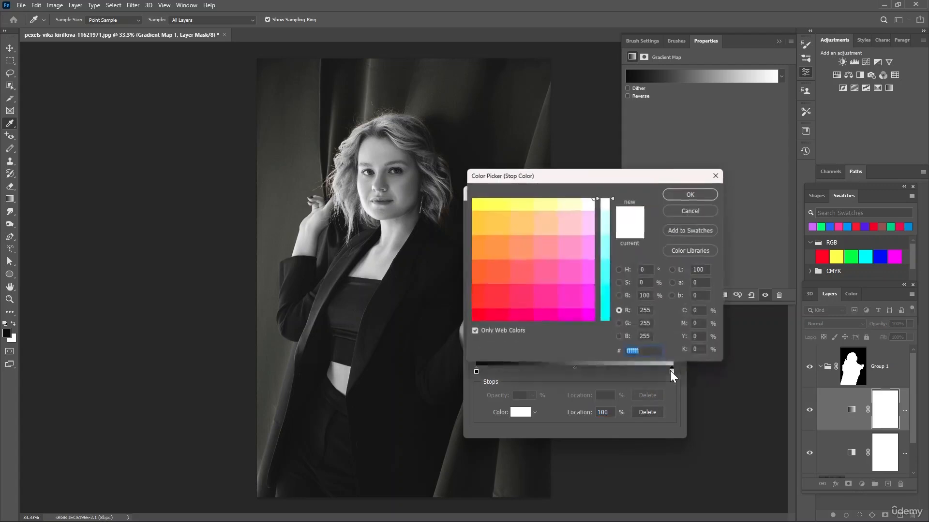
click(576, 243)
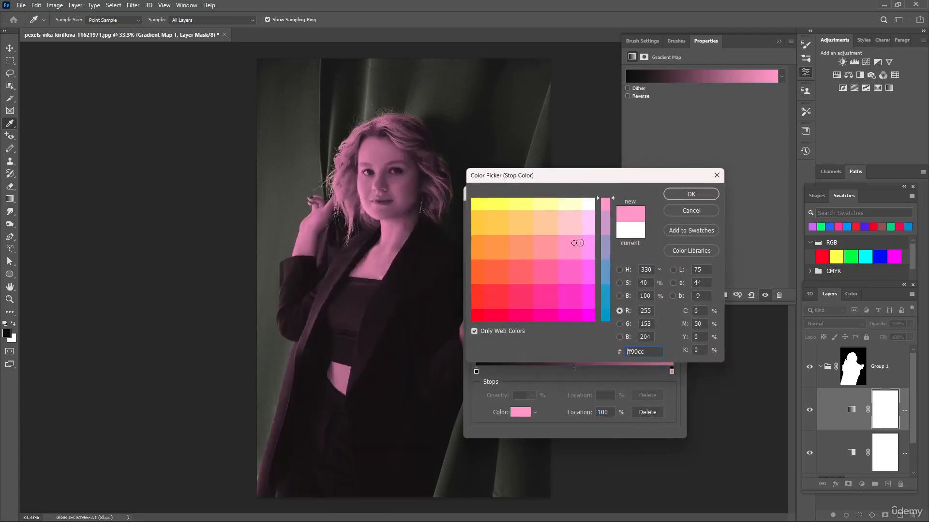
click(588, 306)
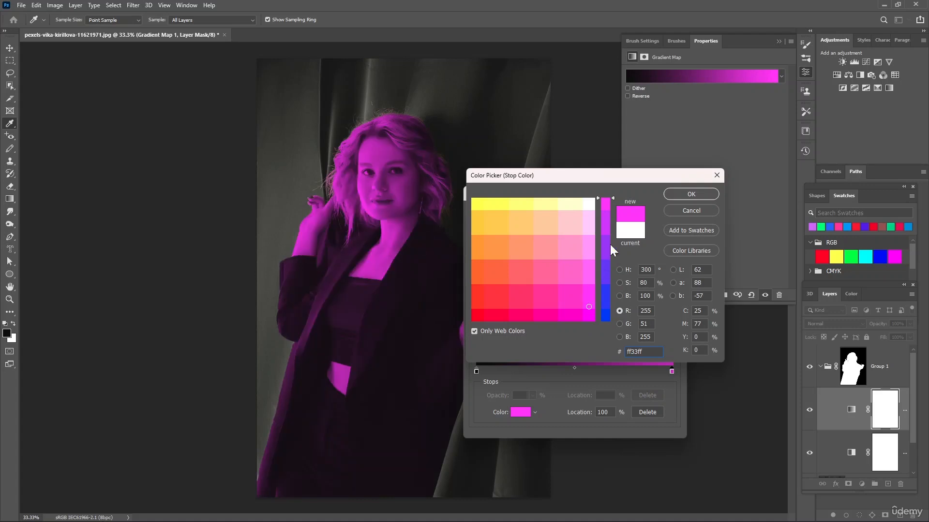
click(605, 291)
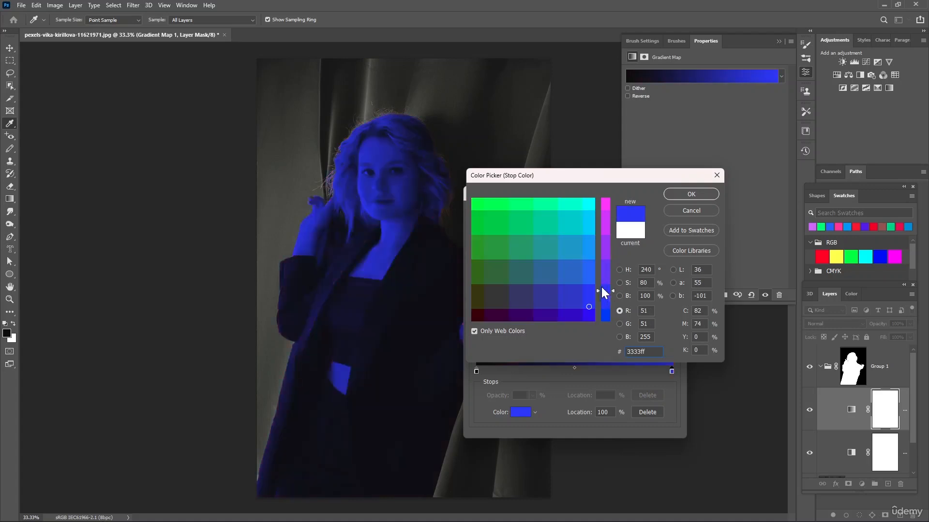
click(588, 269)
click(591, 251)
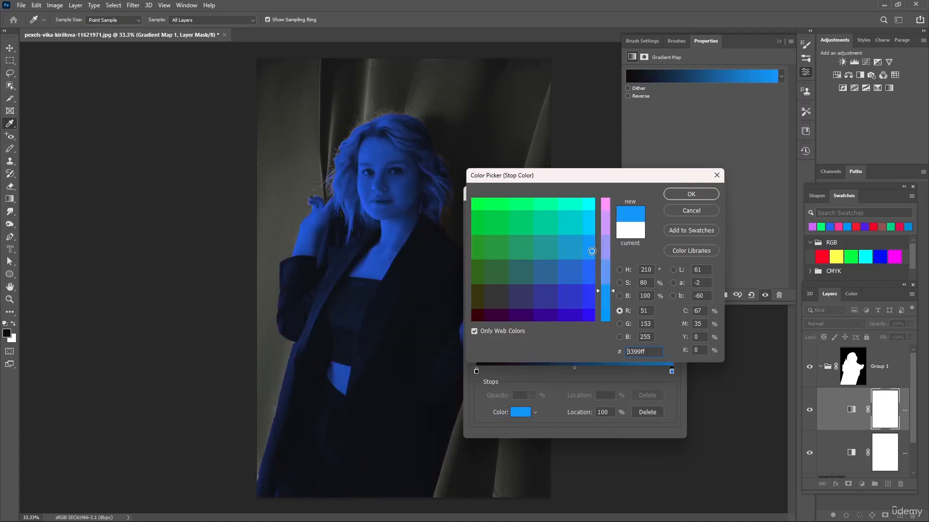
click(587, 232)
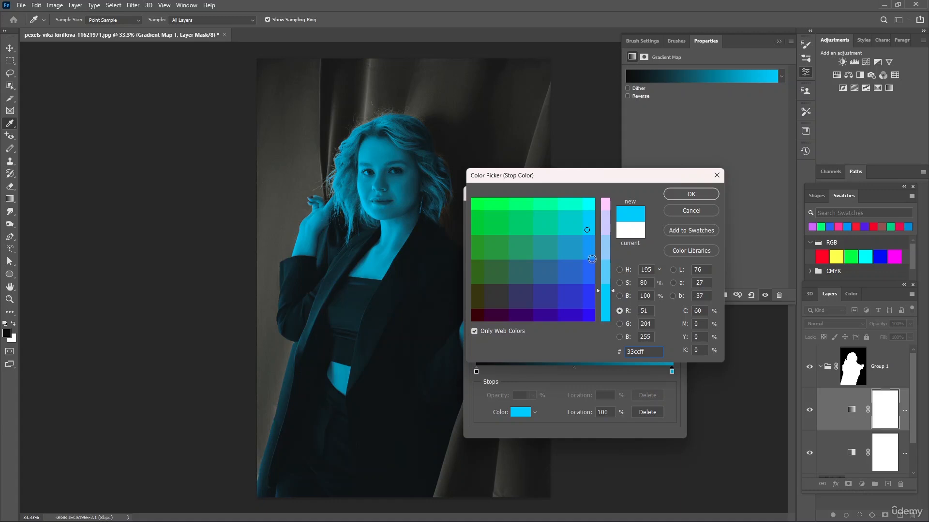
click(592, 253)
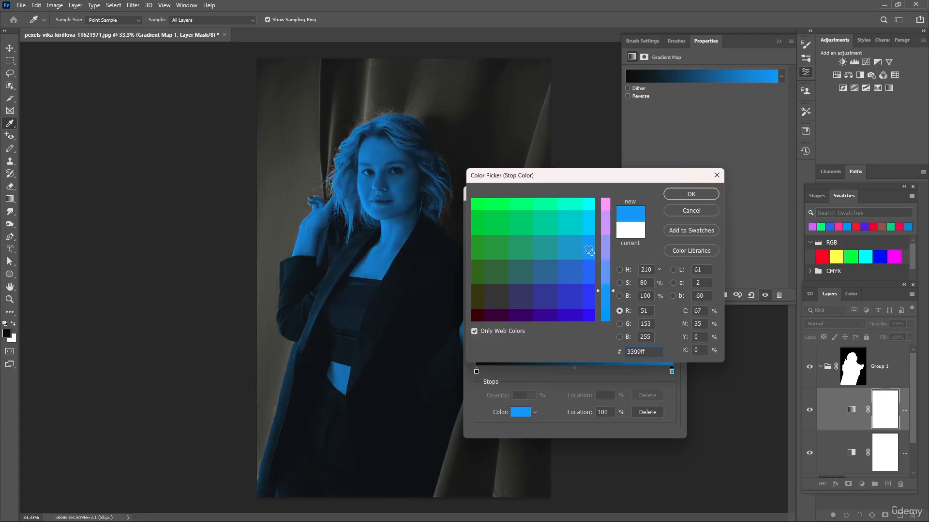
click(685, 193)
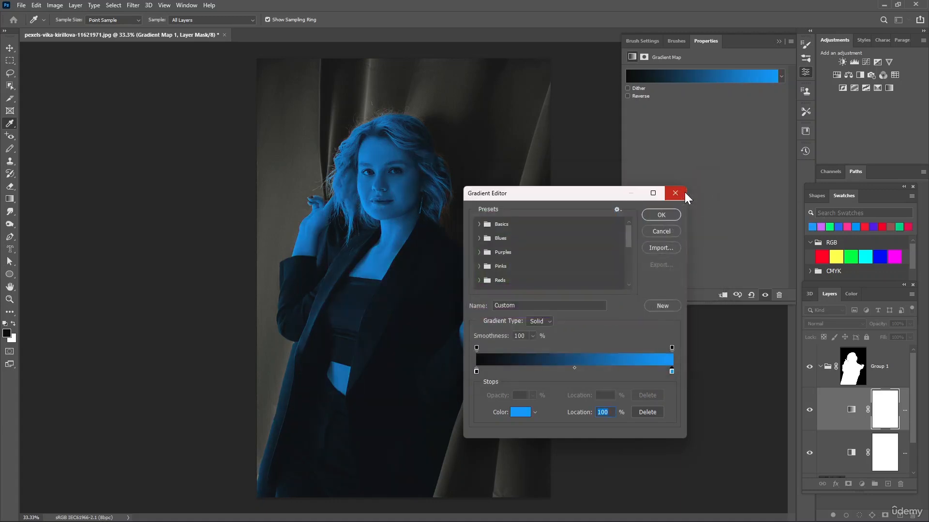
click(662, 215)
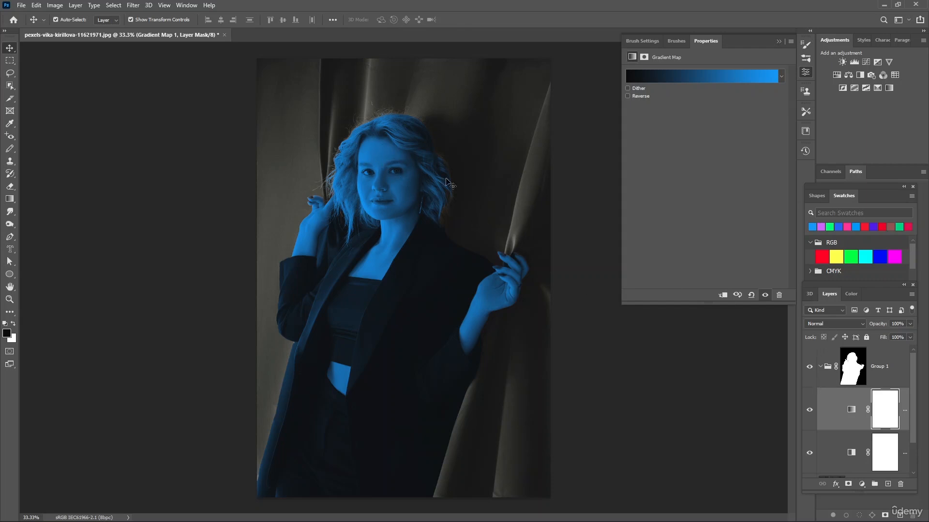
click(844, 325)
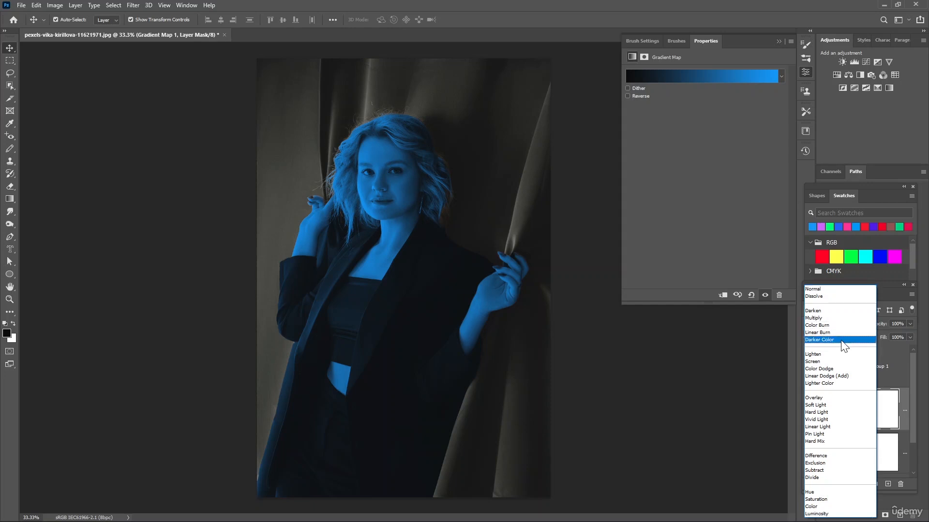
click(817, 412)
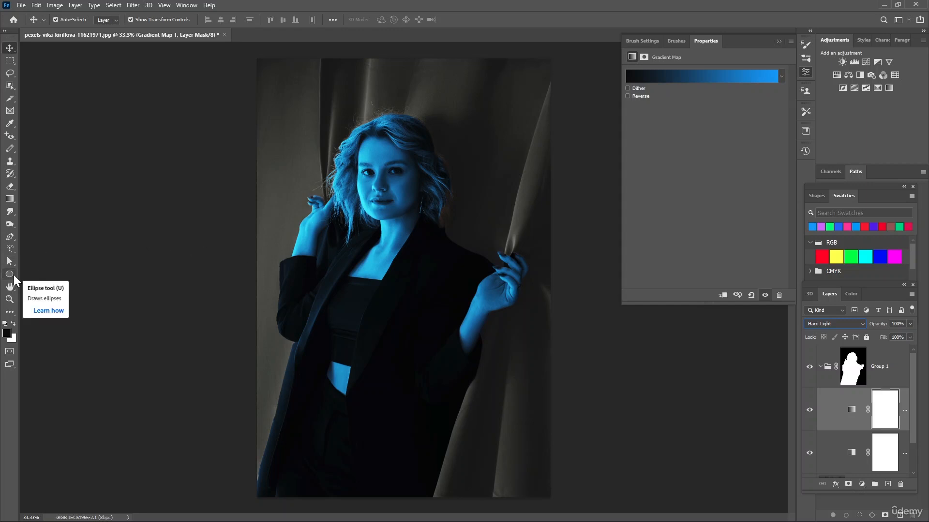
Set the Soft Round brush to 155 px with 2% hardness and paint black on the gradient map's mask over the woman's left half in the image
click(13, 312)
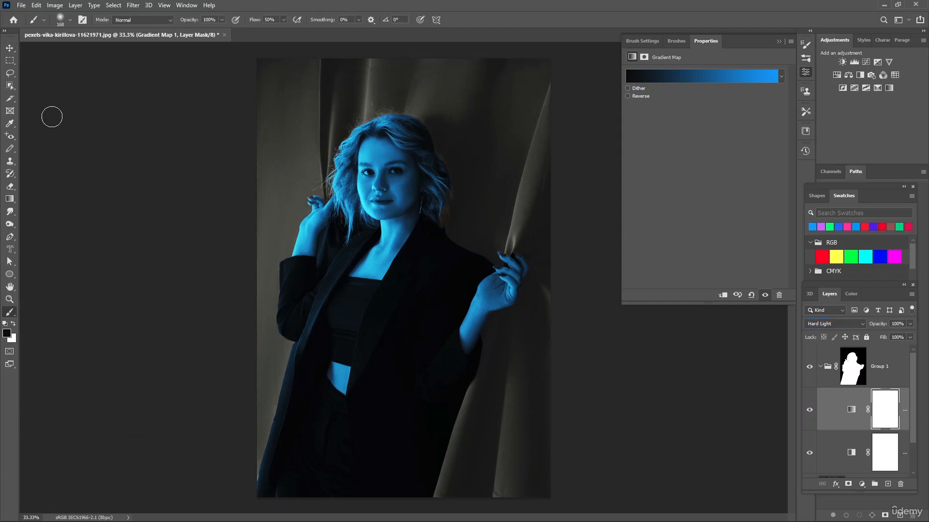
click(70, 21)
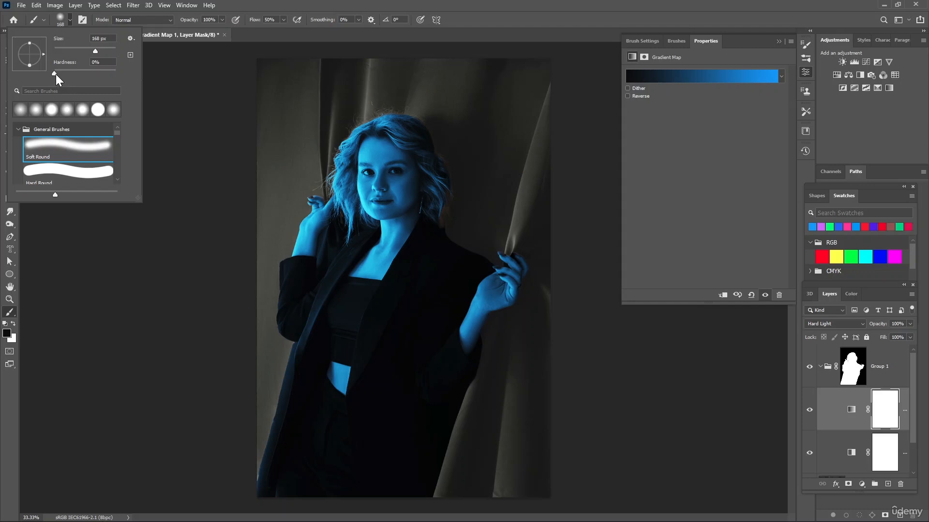
drag(56, 74, 55, 73)
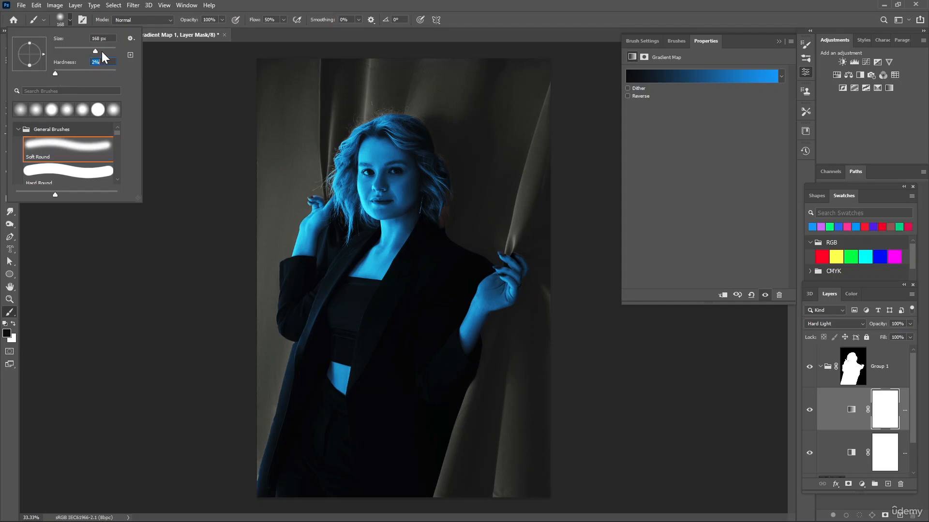
drag(97, 51, 94, 51)
mouse_move(381, 126)
mouse_down()
mouse_move(352, 189)
mouse_move(346, 151)
mouse_move(326, 208)
mouse_move(349, 125)
mouse_move(345, 185)
mouse_move(364, 117)
mouse_move(362, 211)
mouse_move(351, 143)
mouse_move(345, 233)
mouse_move(371, 124)
mouse_move(363, 217)
mouse_move(360, 147)
mouse_move(342, 268)
mouse_move(360, 216)
mouse_move(347, 319)
mouse_move(366, 206)
mouse_move(339, 349)
mouse_move(366, 233)
mouse_move(340, 353)
mouse_move(342, 295)
mouse_move(322, 417)
mouse_move(334, 228)
mouse_move(292, 352)
mouse_move(319, 196)
mouse_move(290, 246)
mouse_move(305, 232)
mouse_move(290, 437)
mouse_move(316, 375)
mouse_move(304, 457)
mouse_move(292, 440)
mouse_move(273, 478)
mouse_move(274, 420)
mouse_move(263, 486)
mouse_move(324, 422)
mouse_move(315, 456)
mouse_move(295, 466)
mouse_up()
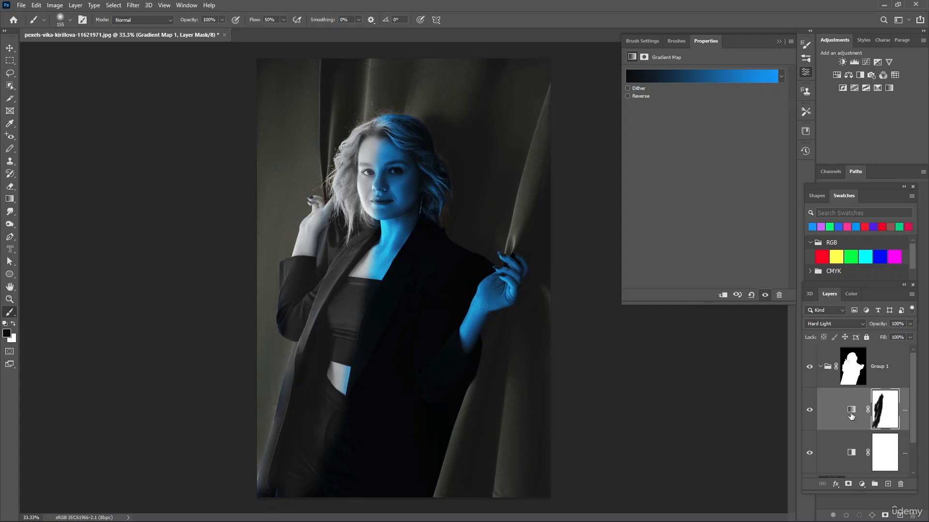
Duplicate the blue Gradient Map layer together with its painted mask
right_click(883, 396)
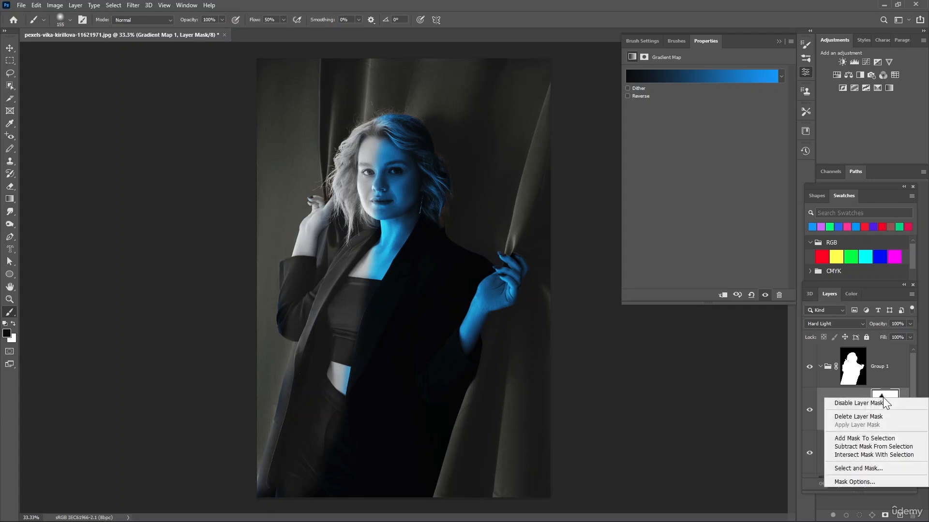
click(831, 385)
right_click(831, 402)
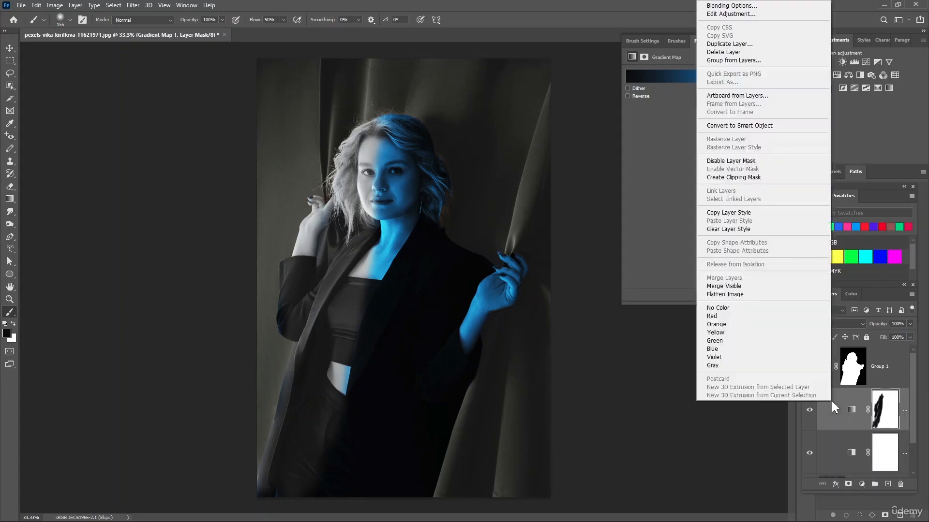
click(831, 408)
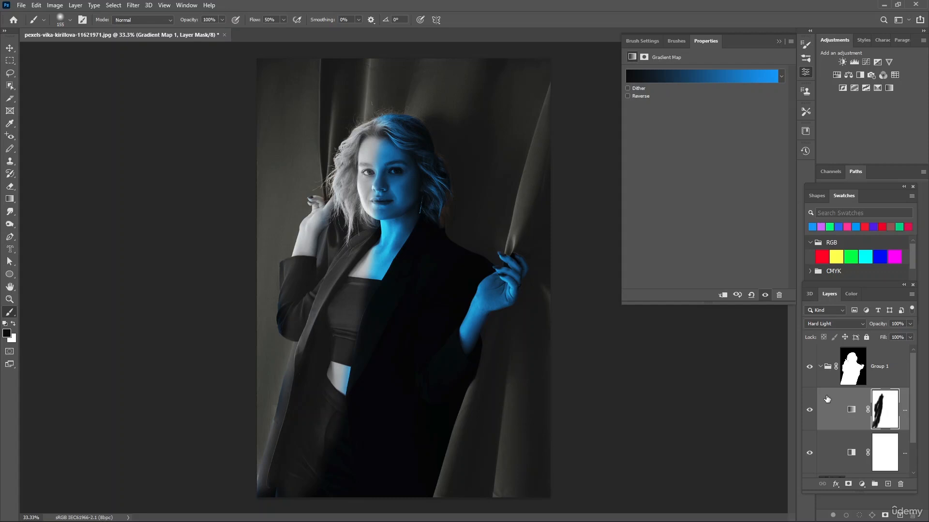
key(ctrl+j)
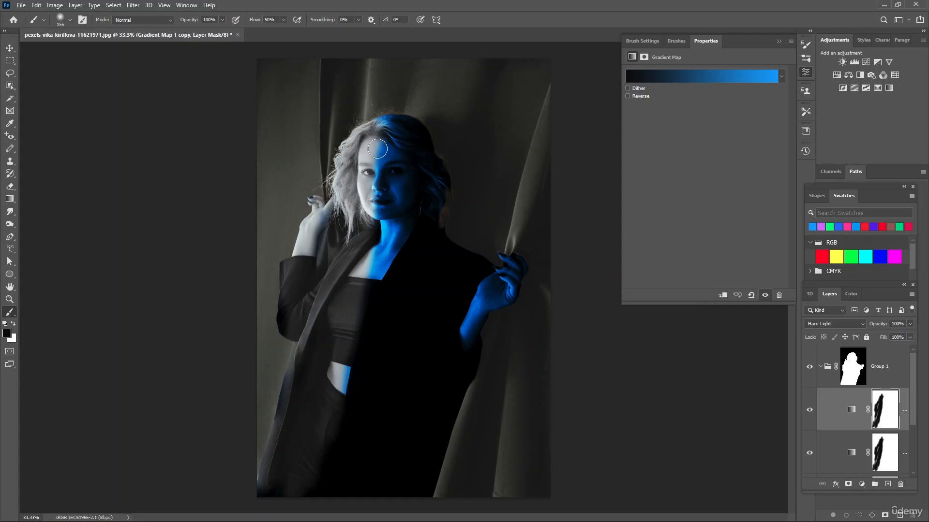
Invert the mask of the duplicated Gradient Map layer so it covers the opposite half of the woman
drag(366, 150, 392, 160)
key(ctrl+i)
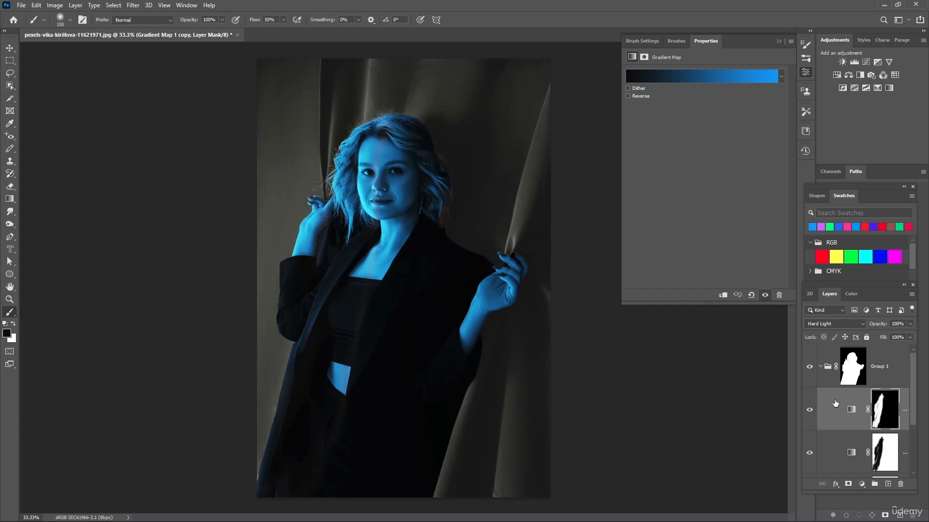
Set the blue color stop of the duplicated gradient map to pink ff6699
click(744, 78)
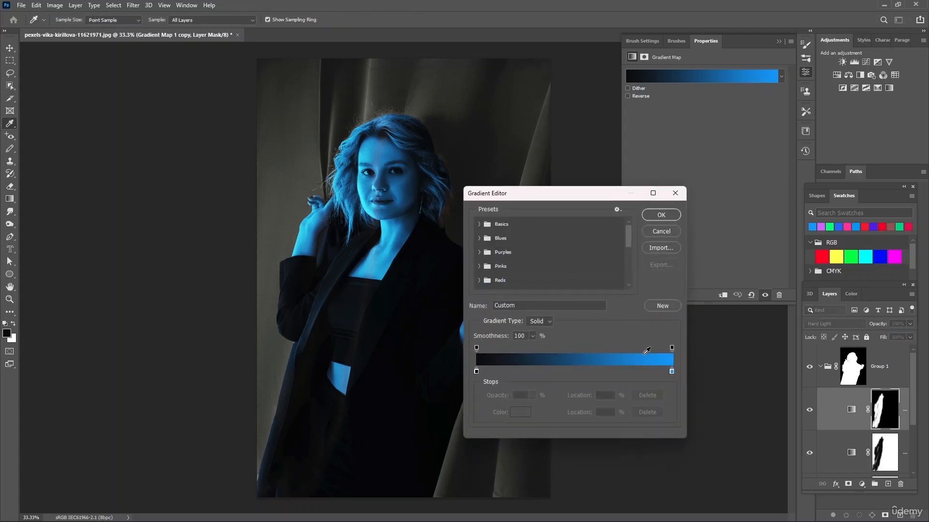
click(671, 371)
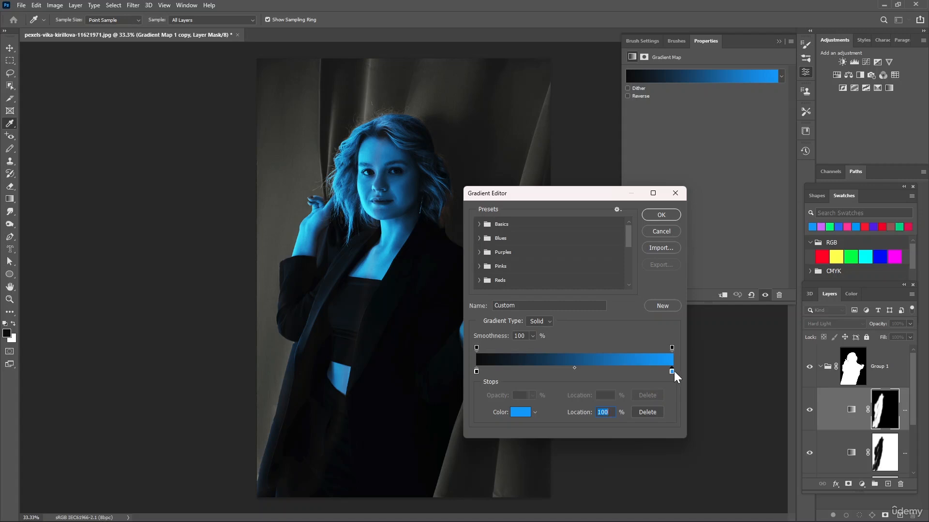
double_click(673, 371)
mouse_move(531, 274)
mouse_down()
mouse_move(523, 218)
mouse_move(543, 198)
mouse_up()
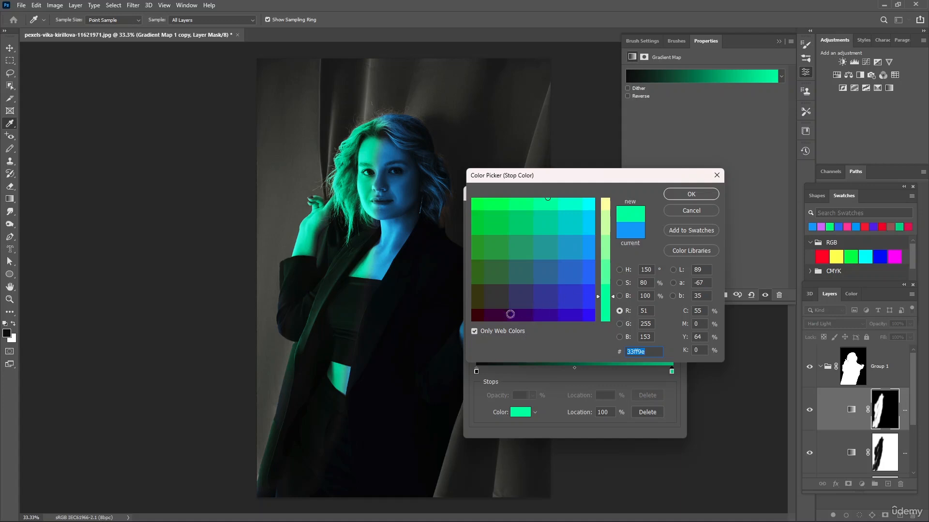
click(492, 318)
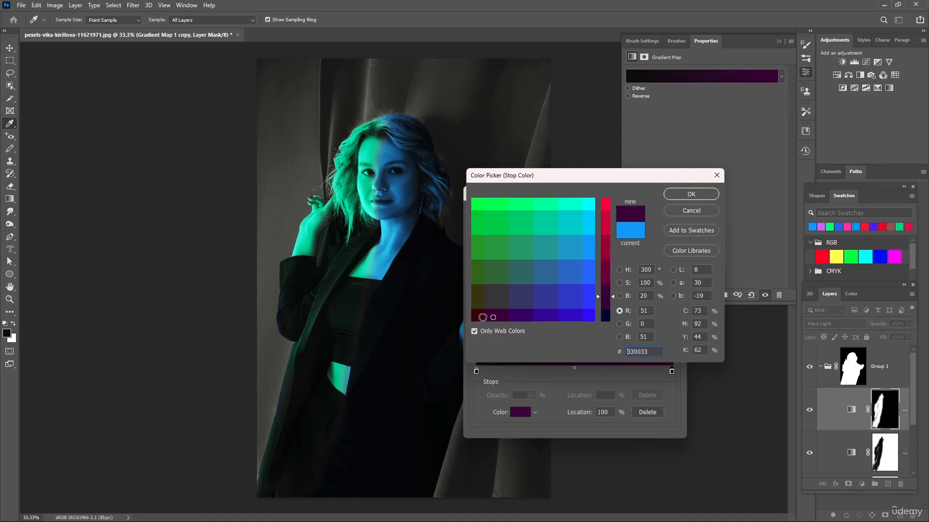
click(605, 205)
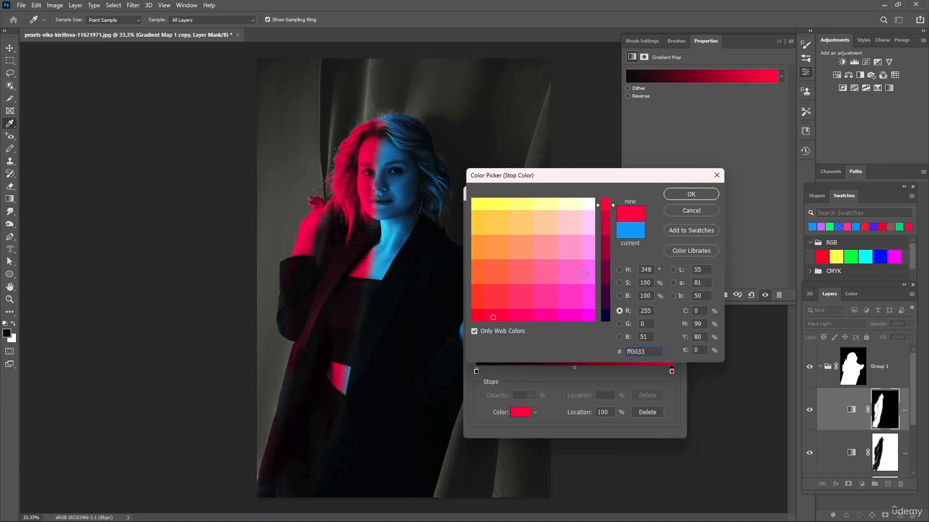
click(586, 275)
mouse_move(571, 279)
mouse_down()
mouse_move(479, 271)
mouse_move(494, 226)
mouse_move(509, 228)
mouse_move(536, 296)
mouse_move(573, 314)
mouse_move(577, 247)
mouse_move(591, 240)
mouse_move(579, 294)
mouse_move(586, 251)
mouse_move(577, 266)
mouse_up()
click(545, 270)
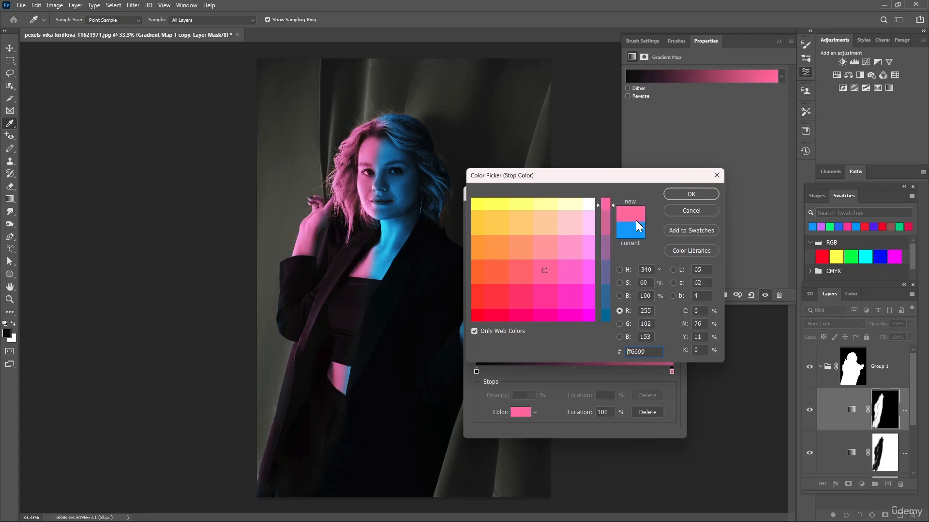
click(687, 196)
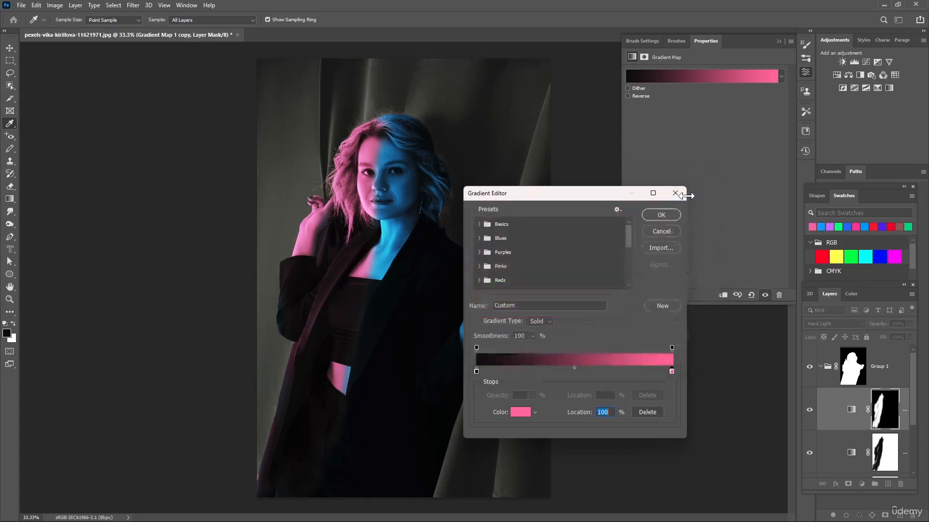
click(663, 215)
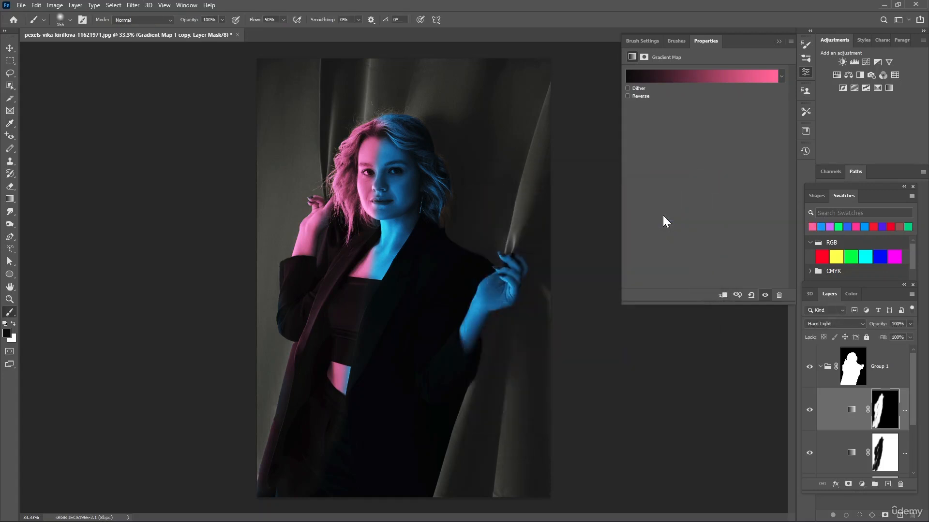
Try a lower opacity on the pink Gradient Map layer and set the blue Gradient Map layer's opacity to 98%
scroll(393, 222, down, 3)
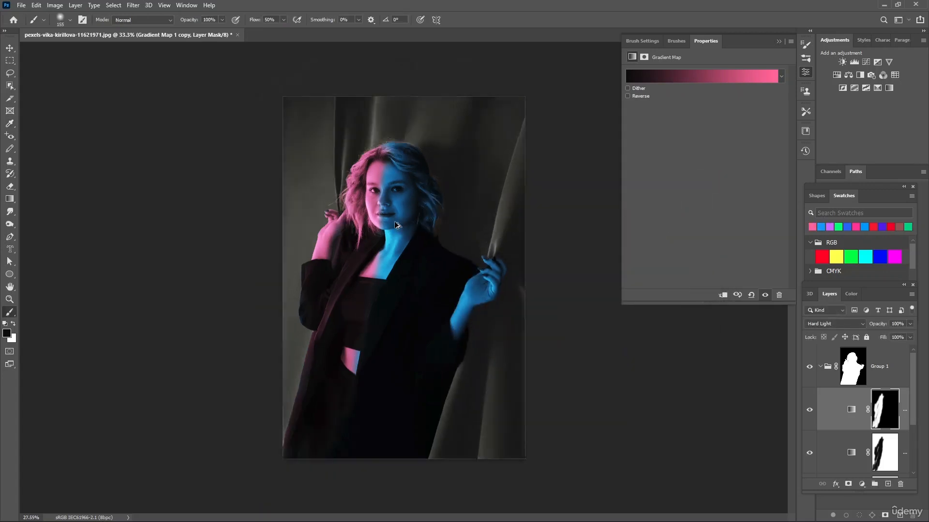
scroll(395, 224, up, 4)
scroll(395, 222, up, 3)
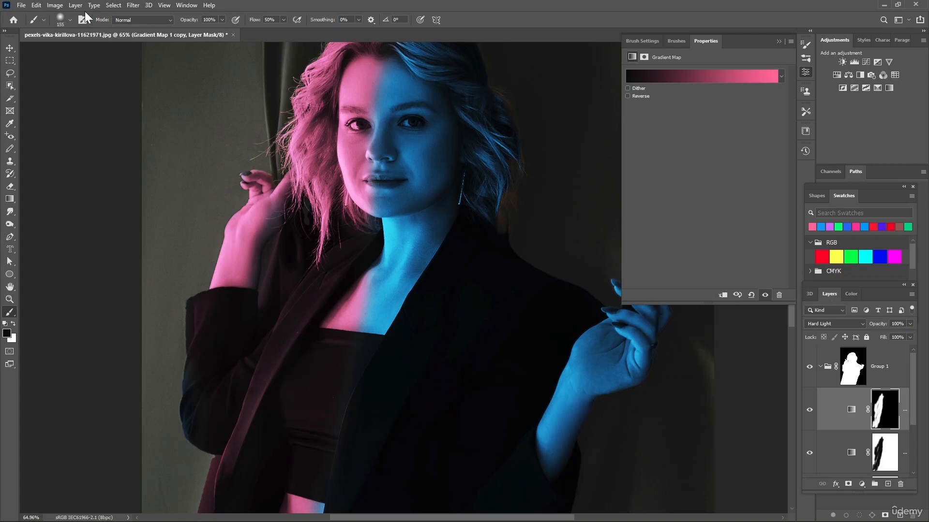
click(909, 323)
drag(894, 338, 888, 337)
click(888, 454)
click(909, 324)
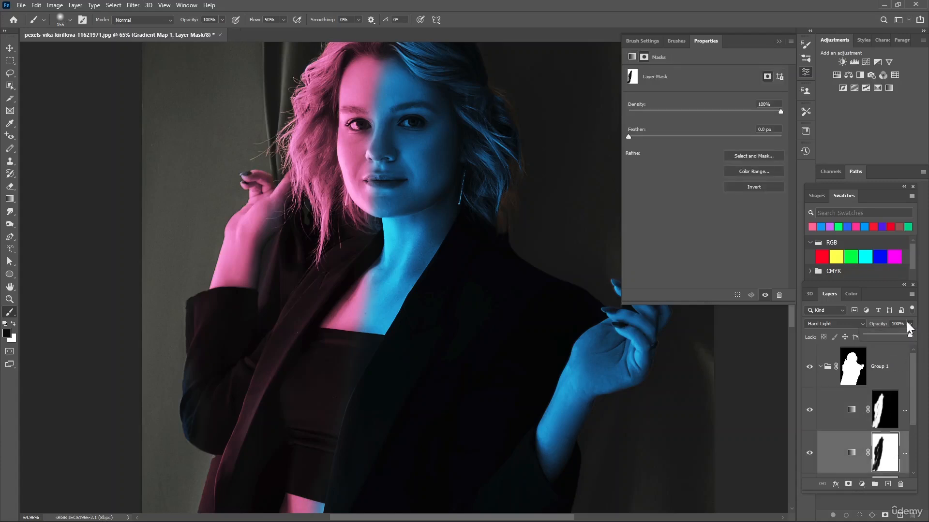
drag(895, 335, 889, 337)
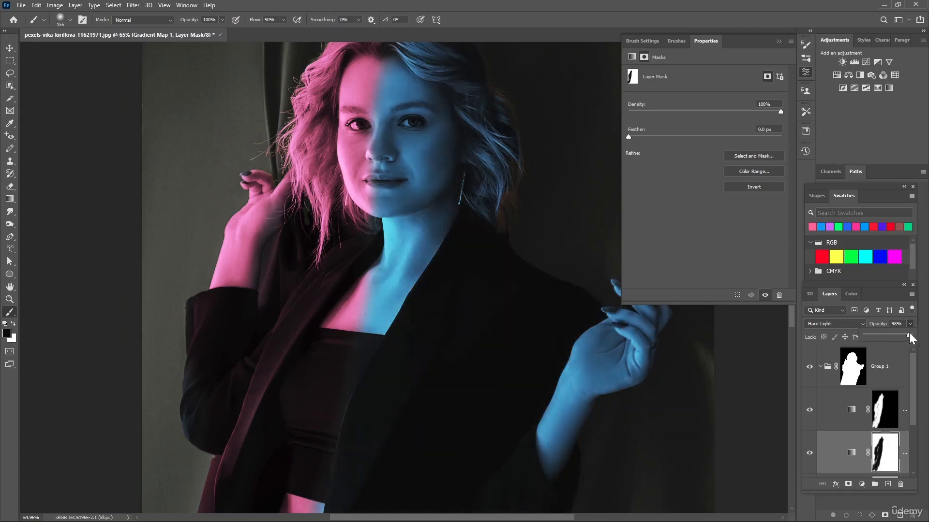
click(771, 388)
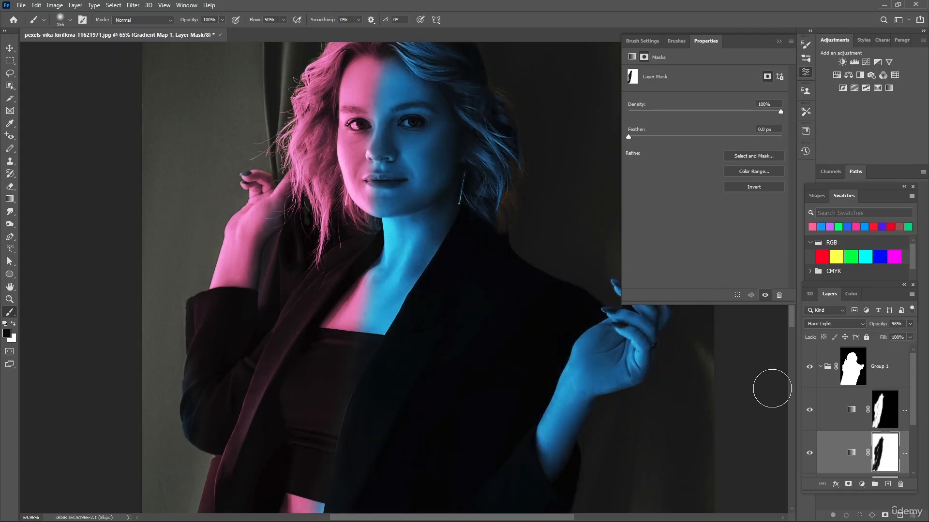
Deselect all layers with the Move tool and collapse the document properties to clear the view of the portrait
click(9, 48)
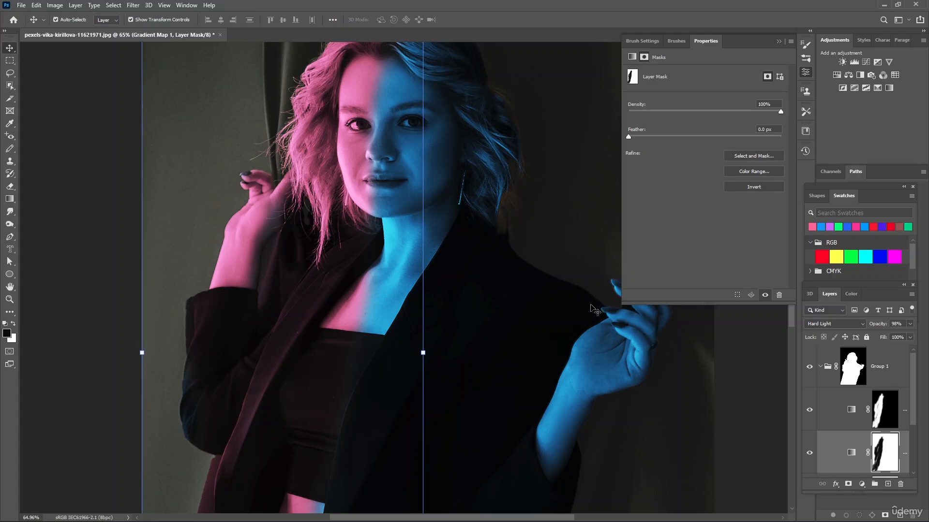
click(715, 377)
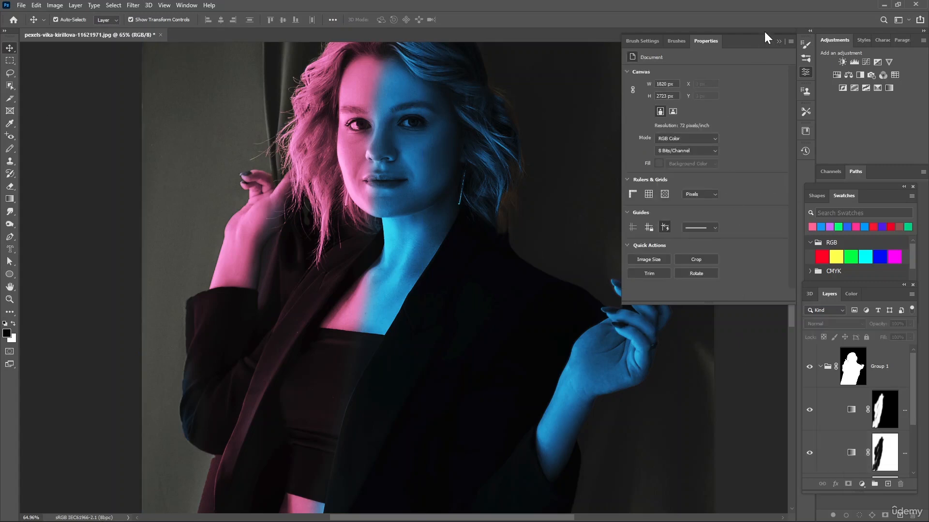
click(779, 41)
scroll(646, 325, down, 3)
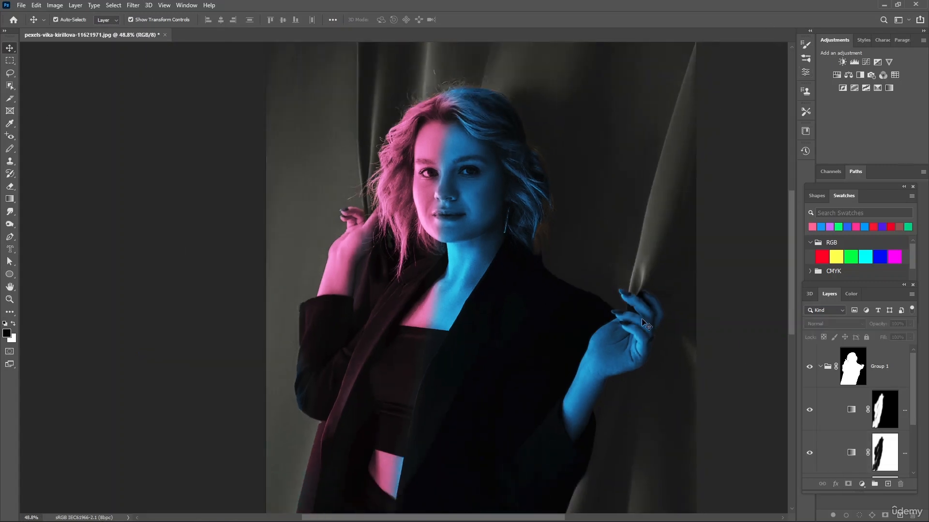